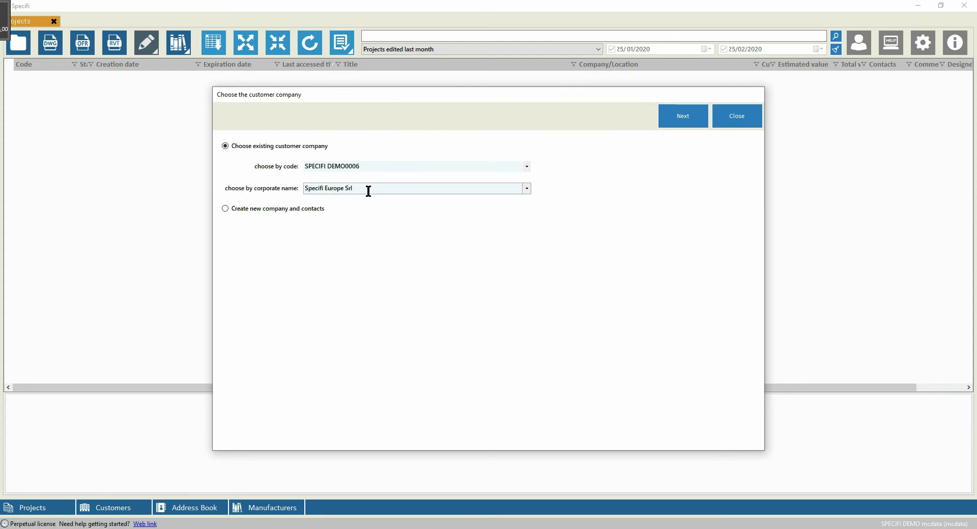
Choose to create a new customer company and contacts instead of an existing one.
{"action": "left_click", "coordinate": [225, 208]}
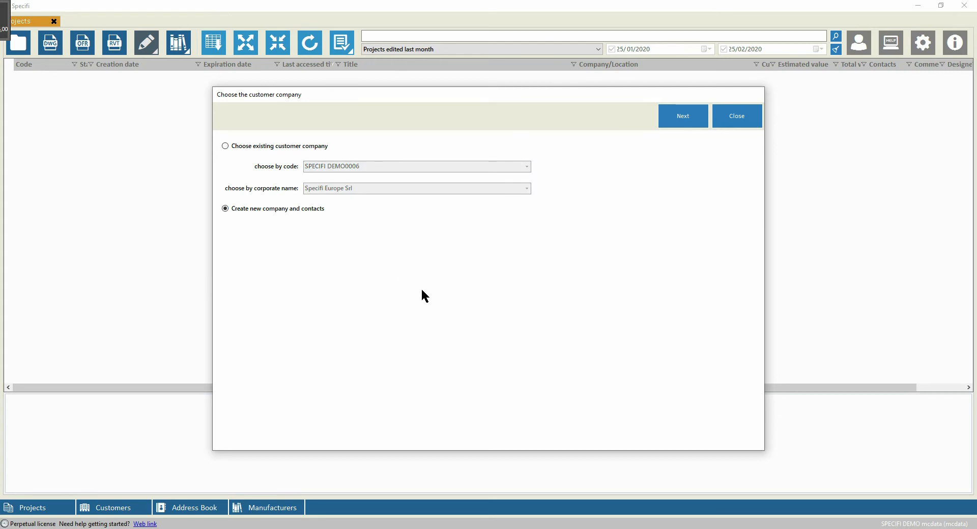
{"action": "left_click", "coordinate": [673, 125]}
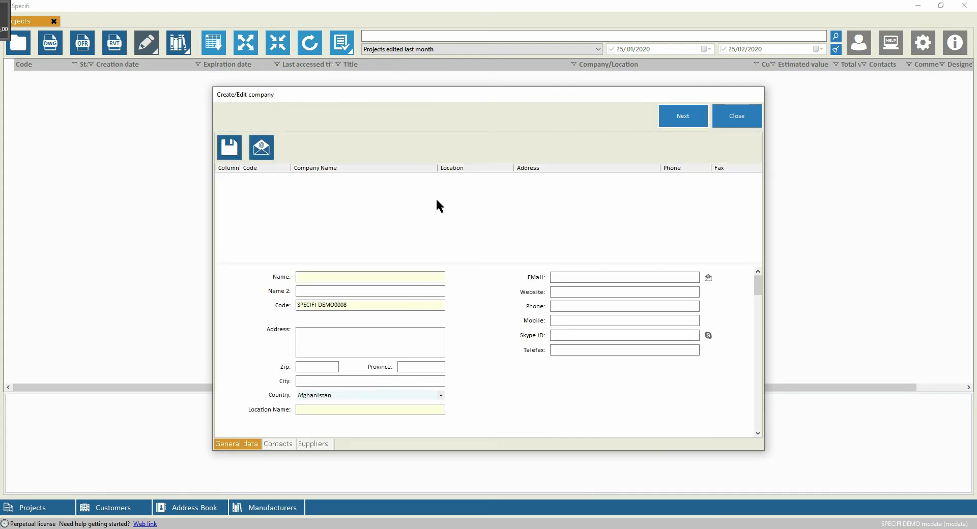
Create a new customer company named DEMO, save it and continue.
{"action": "mouse_move", "coordinate": [757, 286]}
{"action": "left_mouse_down"}
{"action": "mouse_move", "coordinate": [759, 330]}
{"action": "mouse_move", "coordinate": [758, 279]}
{"action": "left_mouse_up"}
{"action": "left_click", "coordinate": [305, 276]}
{"action": "type", "text": "DEMO"}
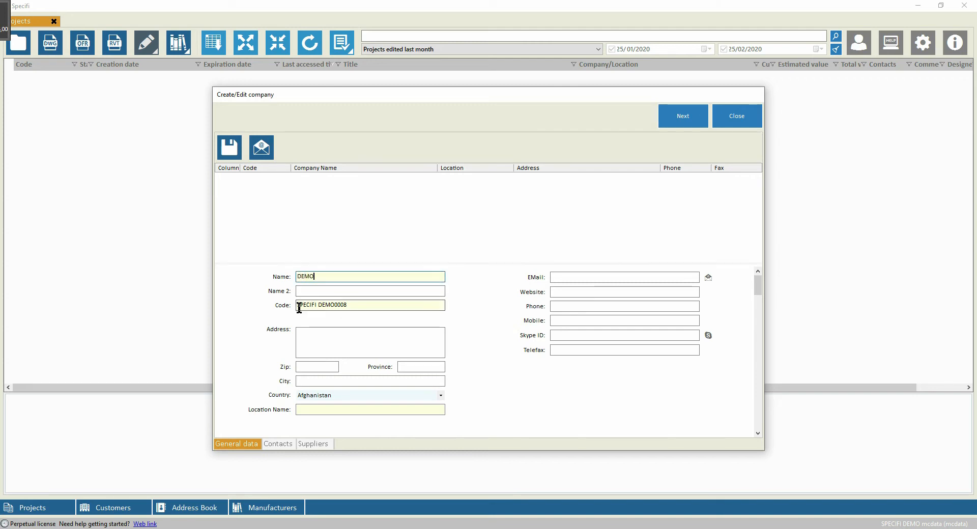
{"action": "left_click", "coordinate": [323, 334]}
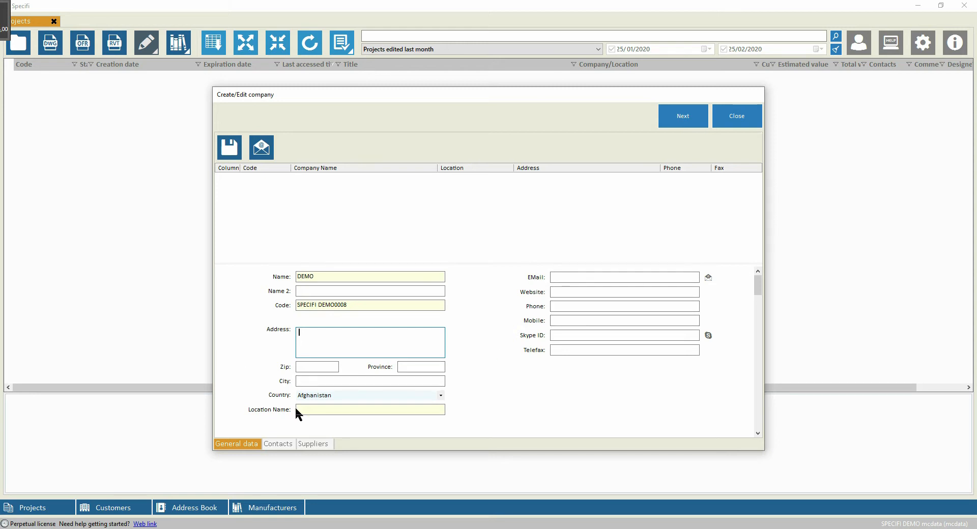
{"action": "left_click", "coordinate": [230, 148]}
{"action": "left_click", "coordinate": [689, 123]}
Confirm the project code SD-20200201, title the project DEMO and create it.
{"action": "left_click", "coordinate": [534, 301]}
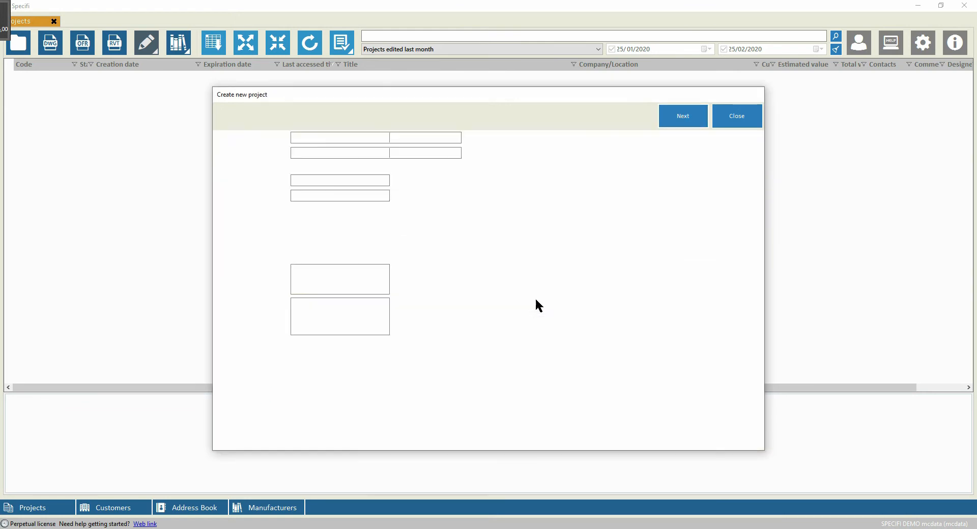
{"action": "left_click", "coordinate": [343, 137]}
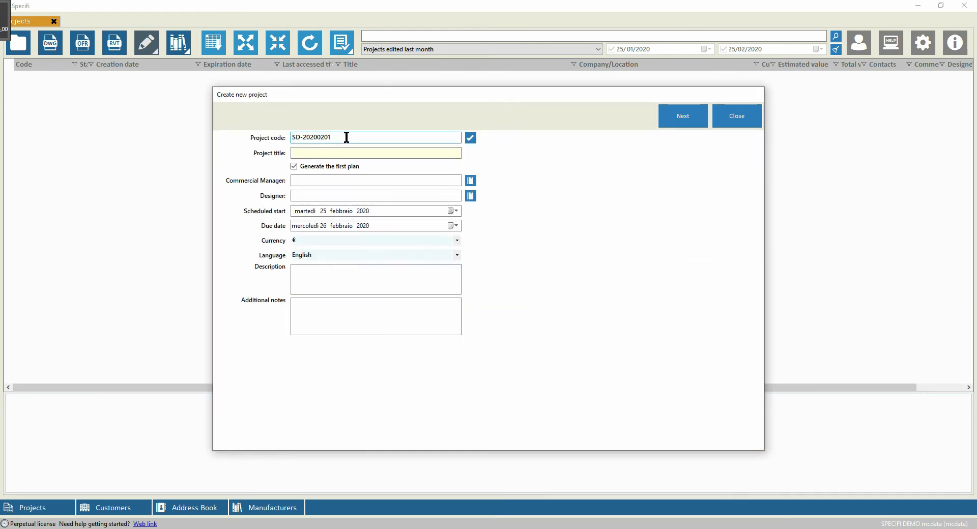
{"action": "left_click_drag", "start_coordinate": [346, 137], "coordinate": [292, 138]}
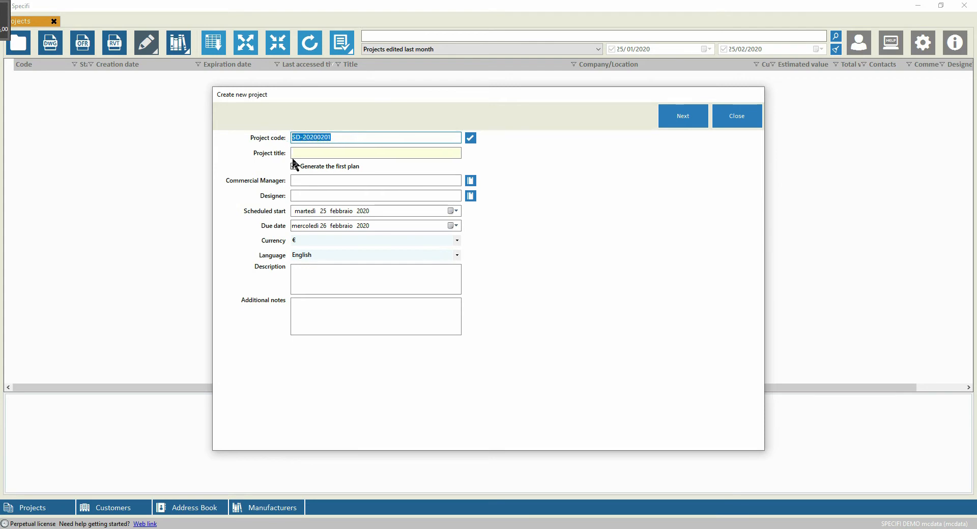
{"action": "left_click", "coordinate": [346, 137]}
{"action": "left_click_drag", "start_coordinate": [349, 137], "coordinate": [292, 137]}
{"action": "left_click", "coordinate": [353, 137]}
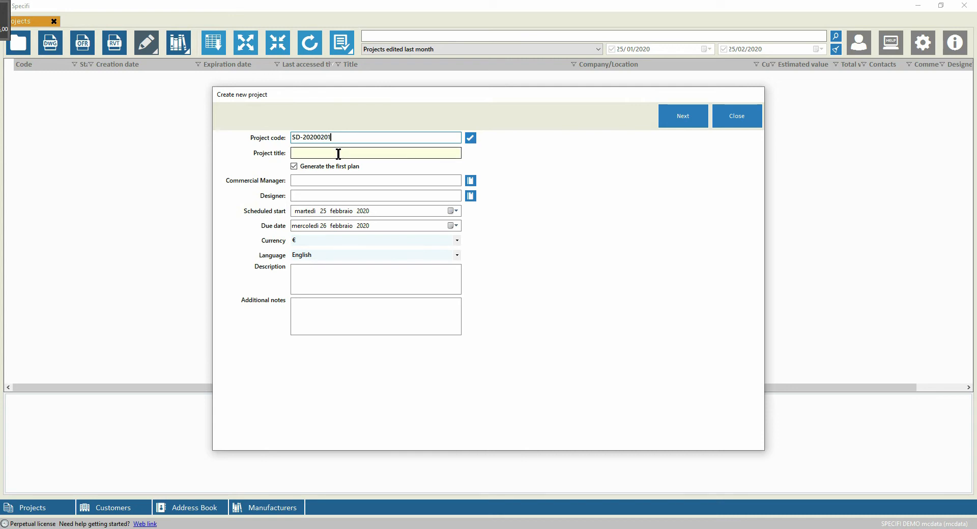
{"action": "left_click", "coordinate": [471, 138]}
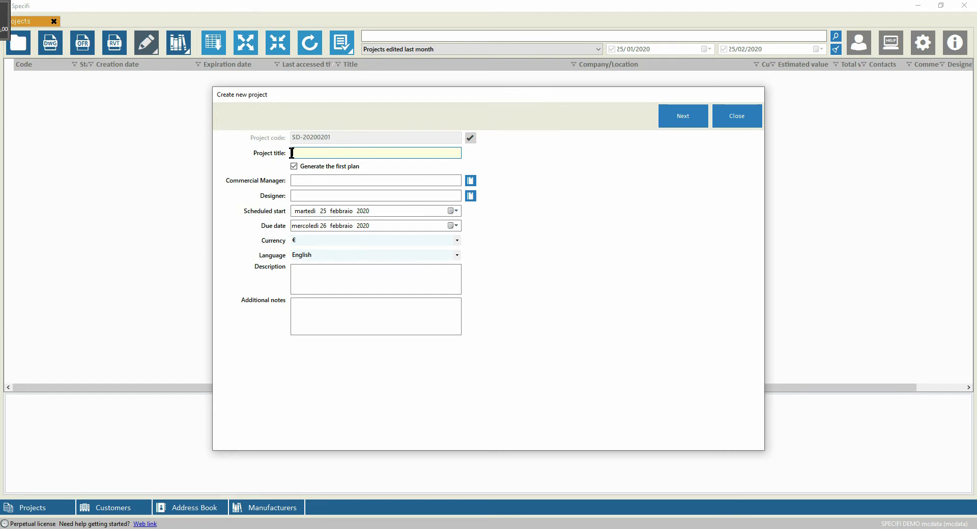
{"action": "type", "text": "DEMO"}
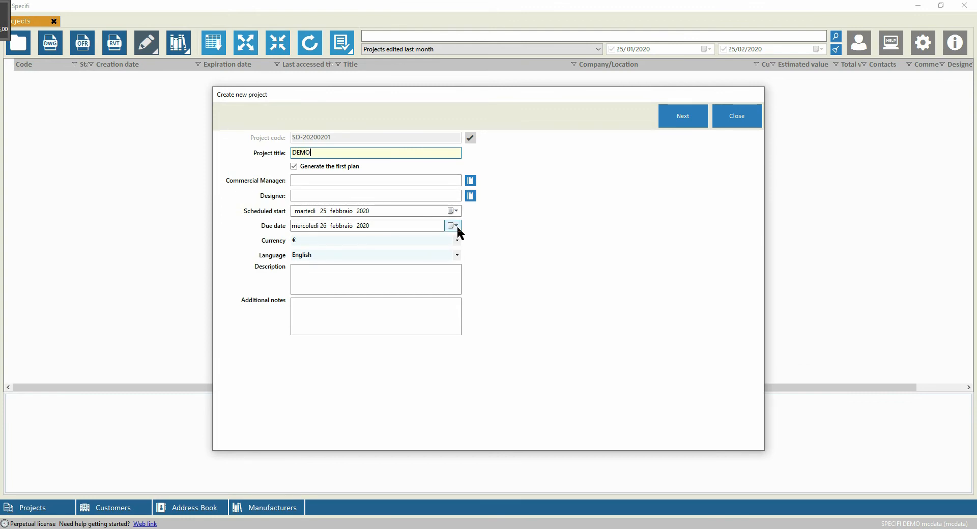
{"action": "left_click", "coordinate": [682, 114]}
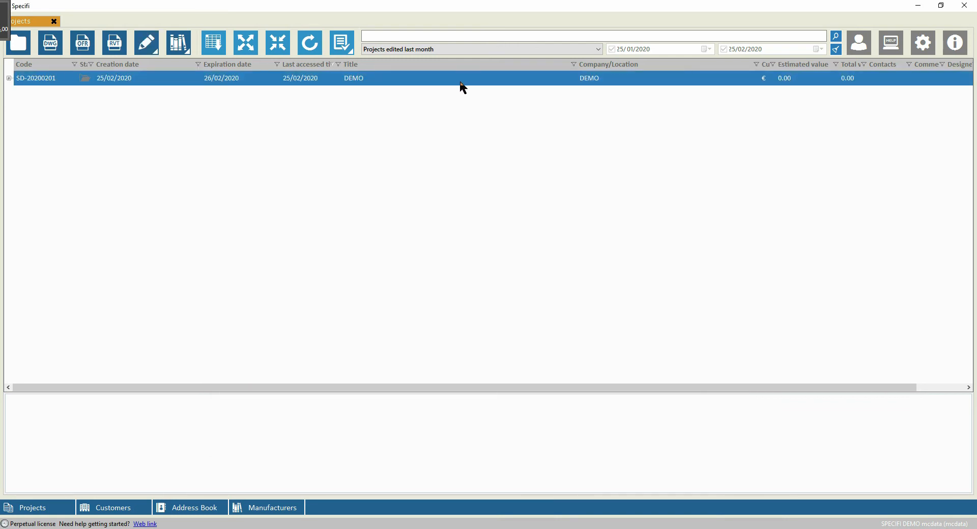
{"action": "left_click", "coordinate": [8, 78]}
{"action": "left_click", "coordinate": [102, 93]}
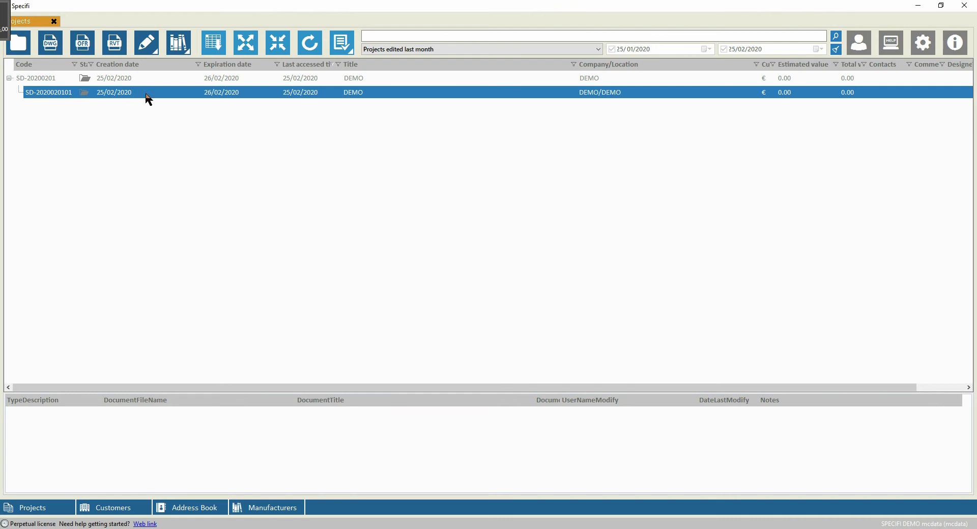
{"action": "double_click", "coordinate": [245, 94]}
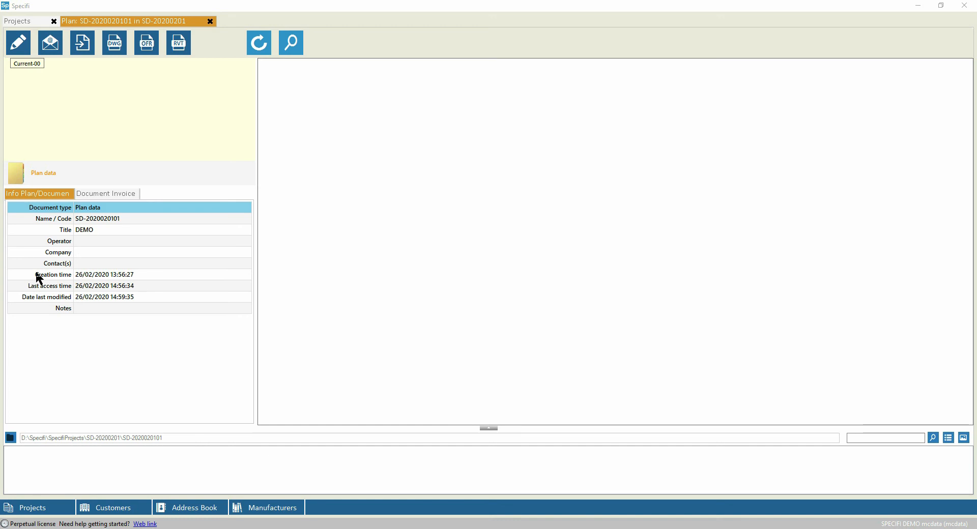
Open the Renderings folder in File Explorer alongside the restored plan window.
{"action": "left_click", "coordinate": [491, 429]}
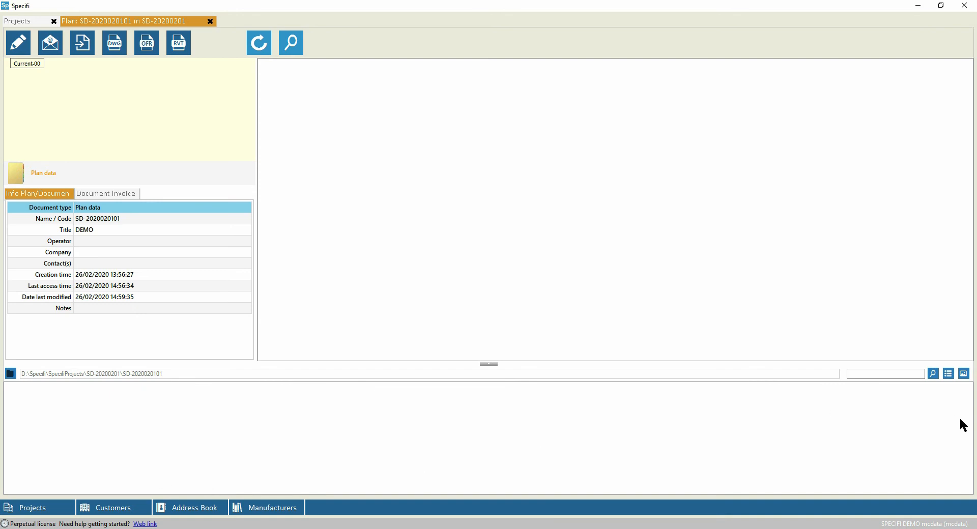
{"action": "left_click", "coordinate": [945, 7]}
{"action": "double_click", "coordinate": [943, 12]}
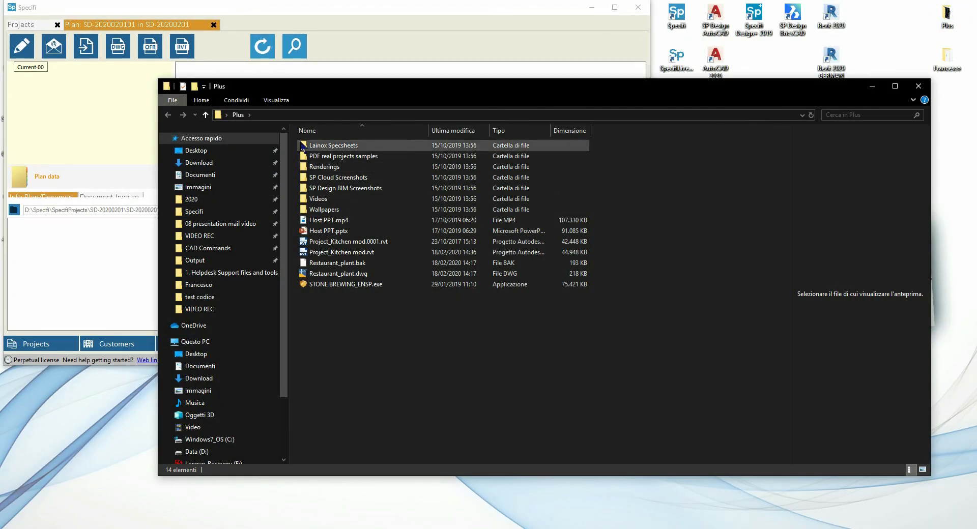
{"action": "double_click", "coordinate": [329, 166]}
{"action": "left_click", "coordinate": [473, 74]}
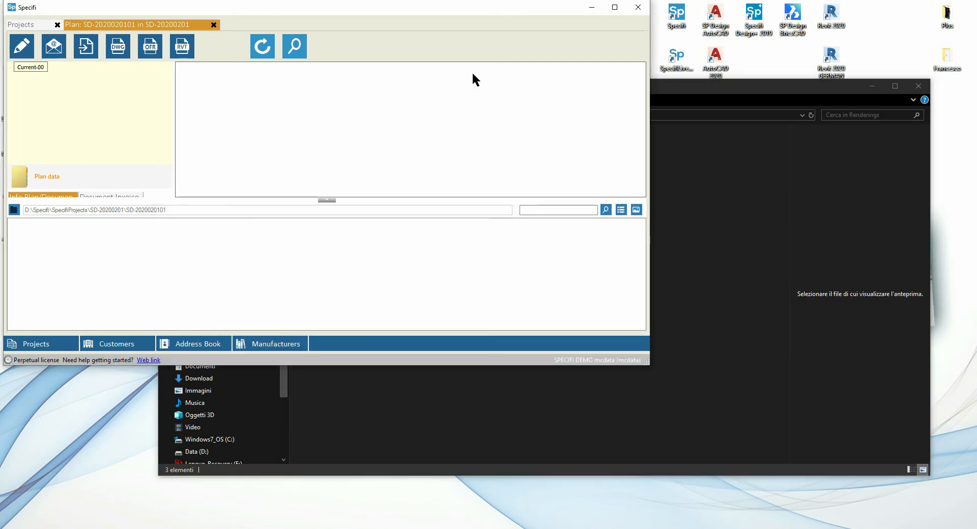
{"action": "left_click_drag", "start_coordinate": [689, 87], "coordinate": [789, 41]}
Drag the renderings SP_Revit_LINCAT.jpg and SP_Revit_MKN.jpg into the plan's file area, then close Explorer and maximize the window.
{"action": "left_click_drag", "start_coordinate": [423, 109], "coordinate": [97, 259]}
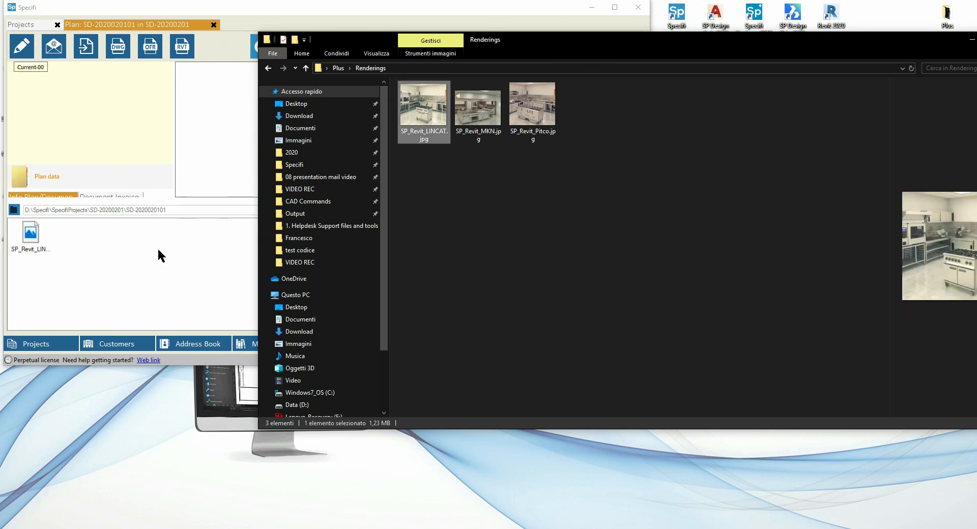
{"action": "left_click_drag", "start_coordinate": [477, 110], "coordinate": [105, 258]}
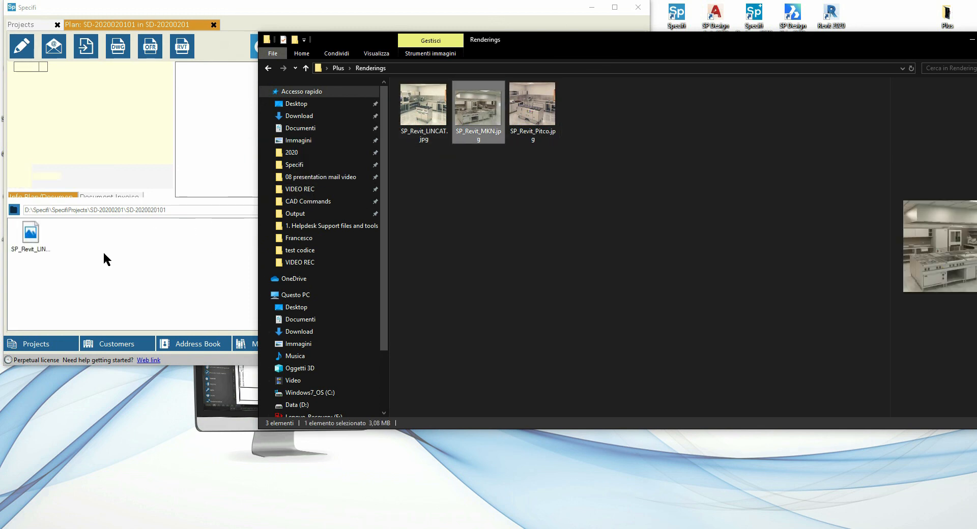
{"action": "left_click_drag", "start_coordinate": [895, 49], "coordinate": [739, 84]}
{"action": "left_click", "coordinate": [858, 75]}
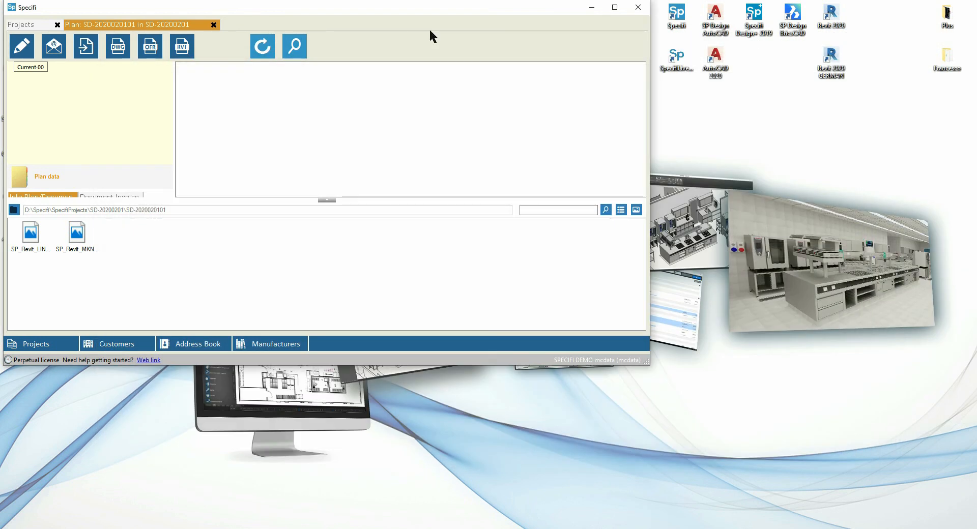
{"action": "double_click", "coordinate": [456, 8]}
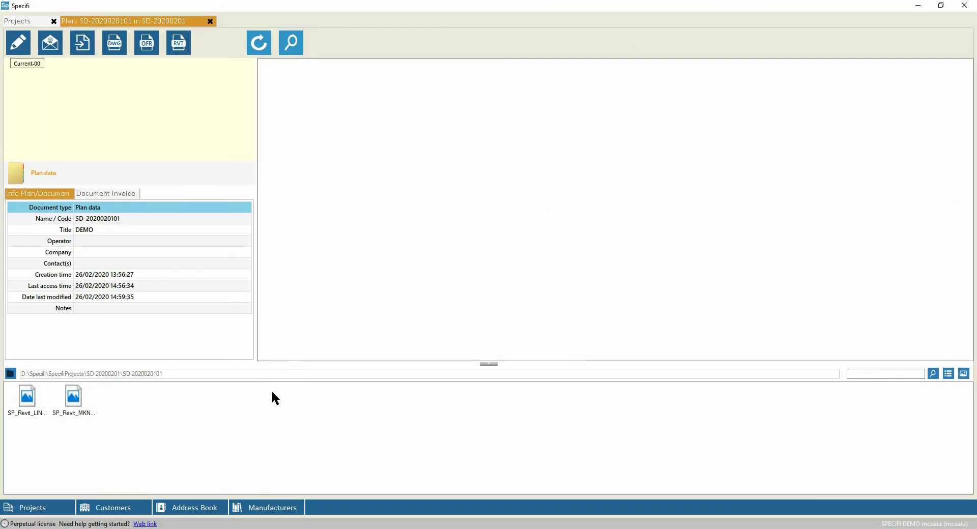
Explore the plan's folder on disk to inspect its files and path.
{"action": "left_click", "coordinate": [292, 45]}
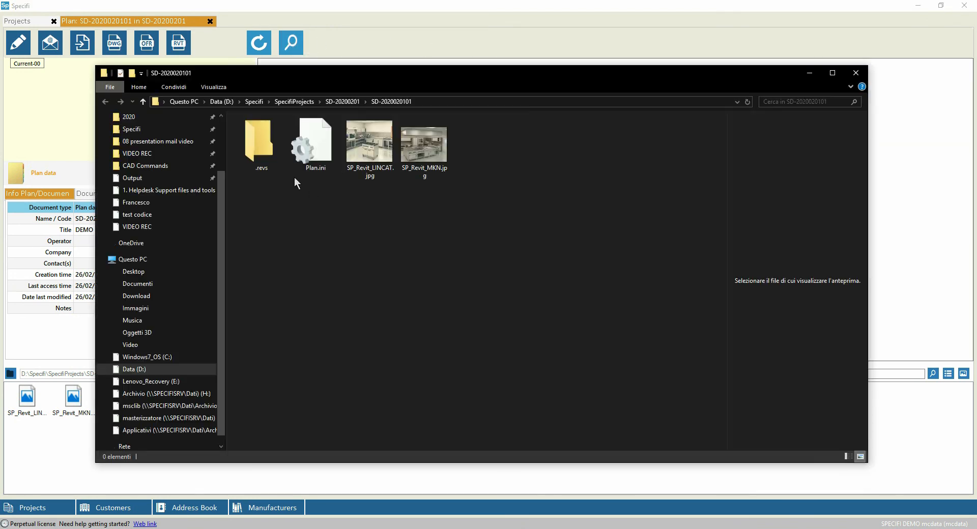
{"action": "left_click", "coordinate": [440, 101]}
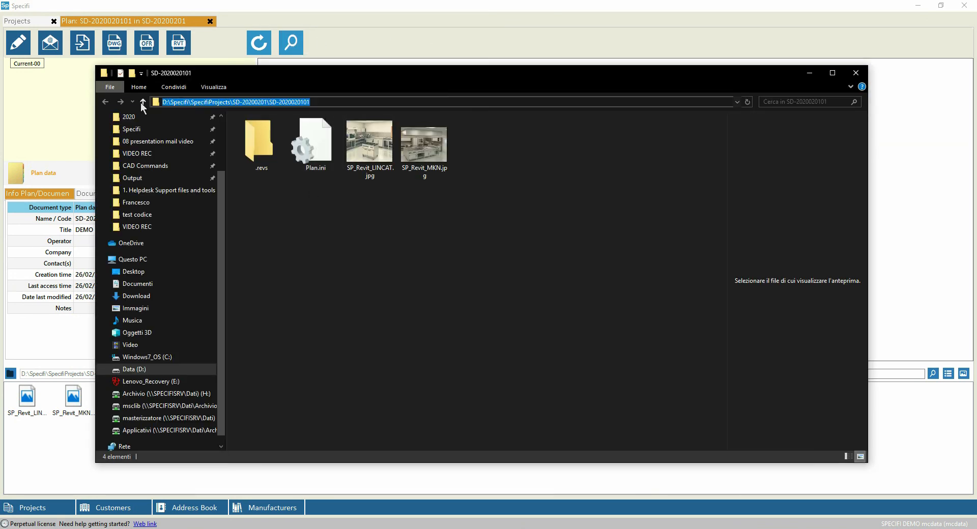
{"action": "left_click", "coordinate": [321, 102]}
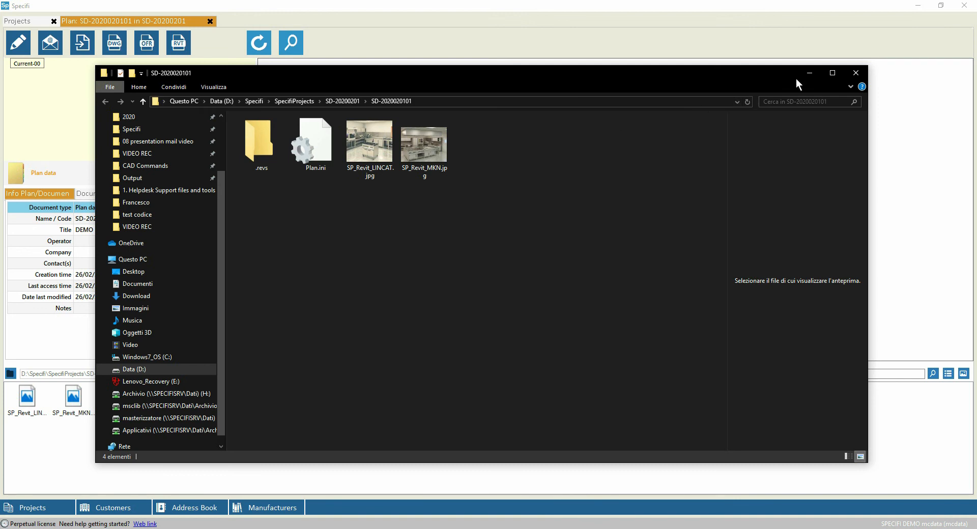
{"action": "left_click", "coordinate": [856, 73]}
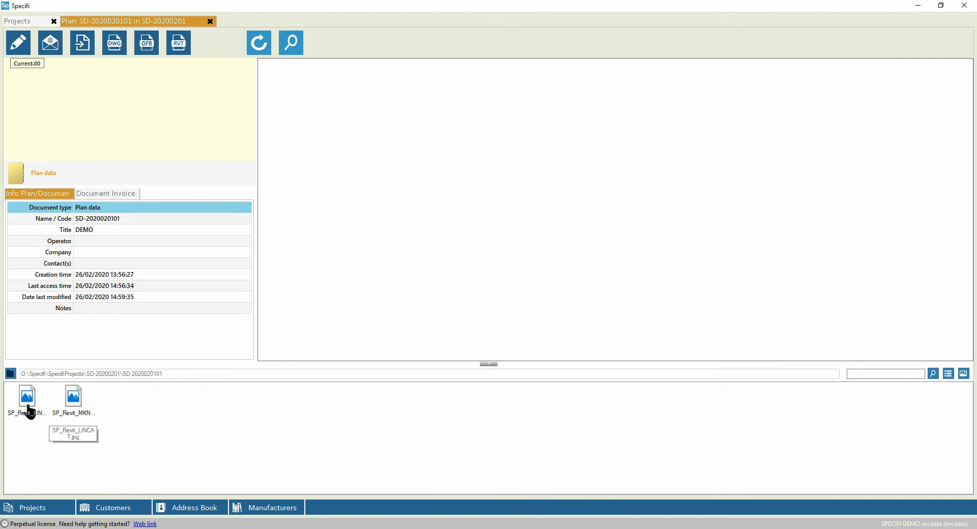
{"action": "left_click", "coordinate": [493, 364]}
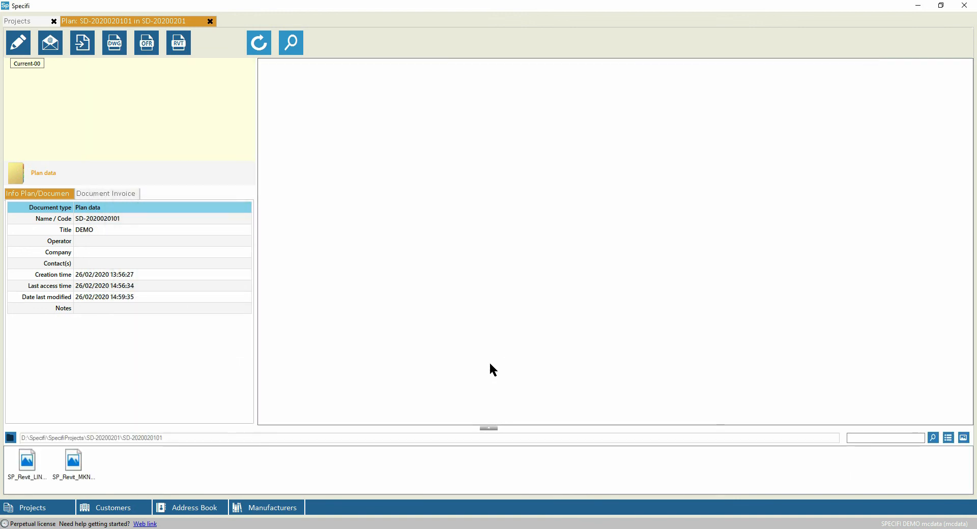